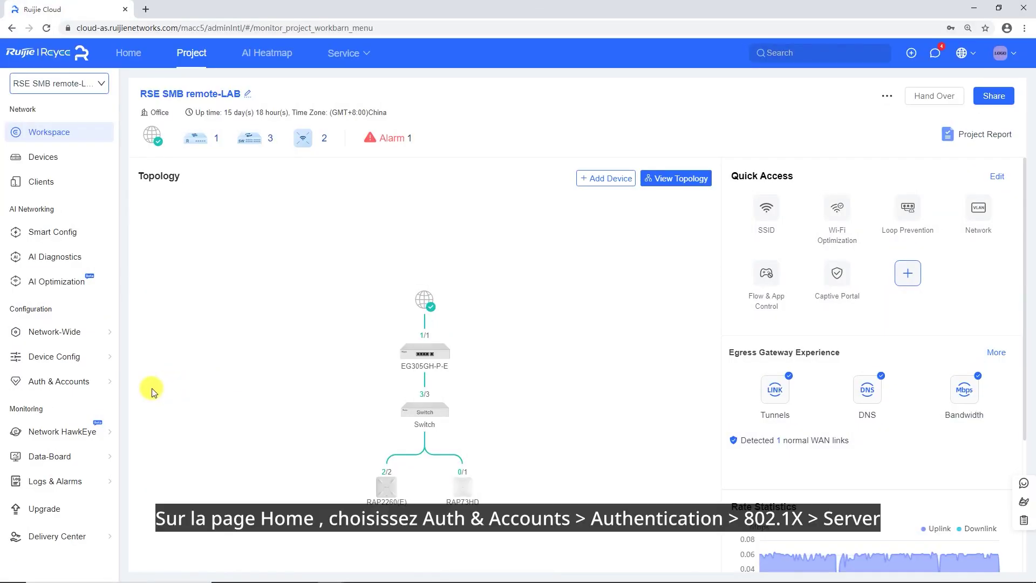
# Open the Authentication > 802.1X page and show its Server settings.
pyautogui.moveTo(89, 393)
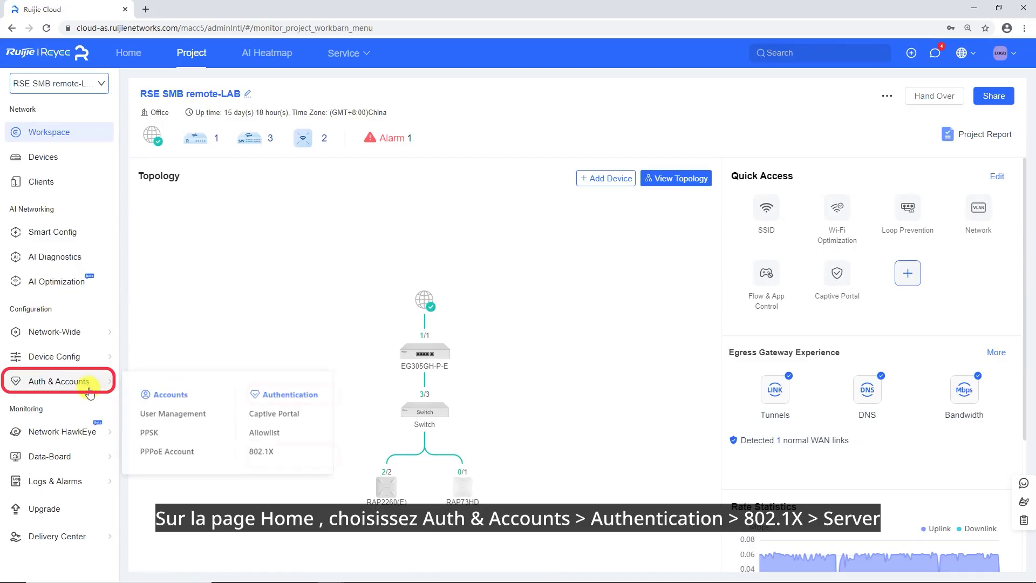
pyautogui.click(267, 457)
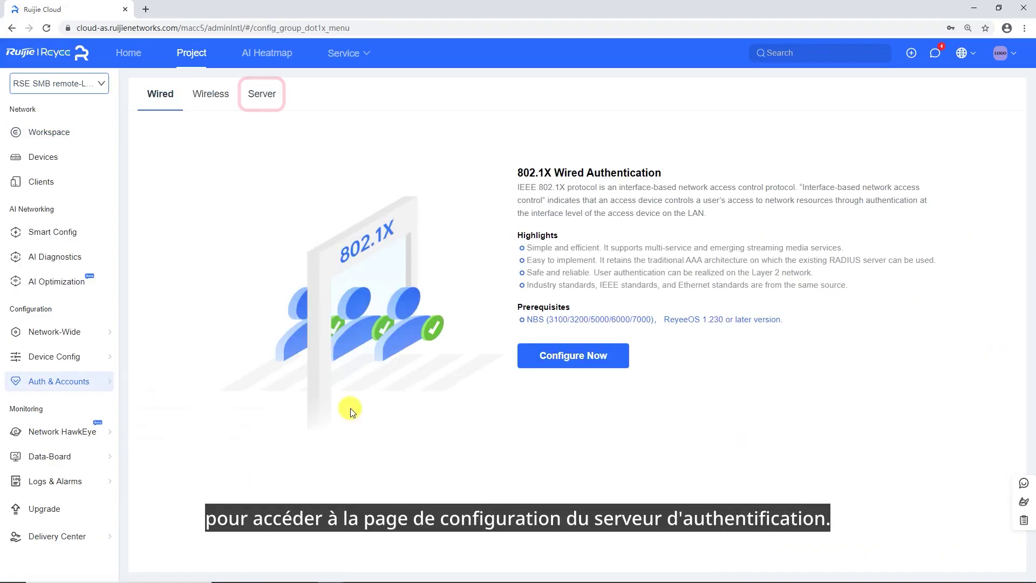
pyautogui.click(261, 93)
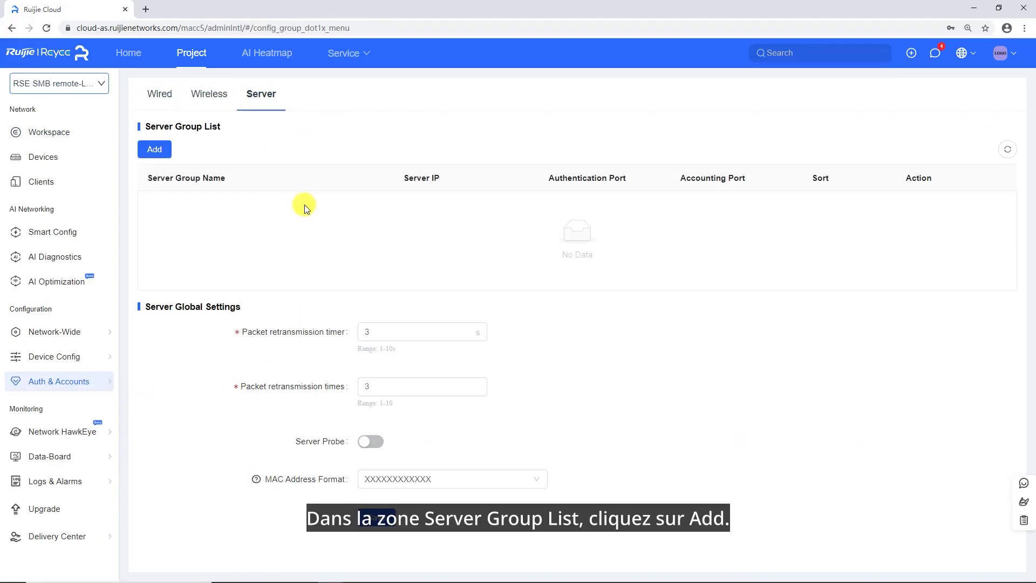
# Add server group group1 with server1 at 10.52.57.123 and its shared key.
pyautogui.click(154, 151)
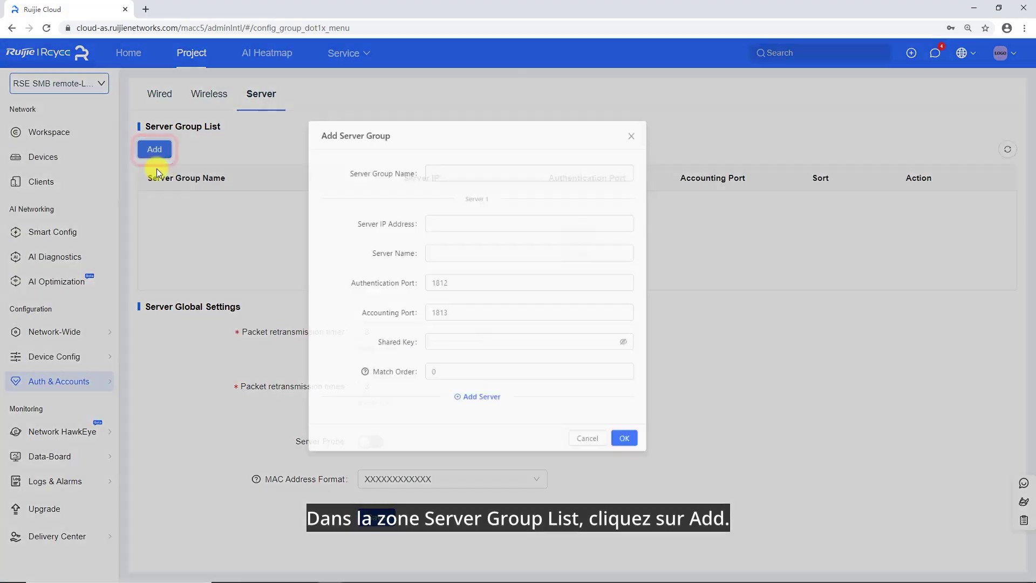
pyautogui.click(474, 178)
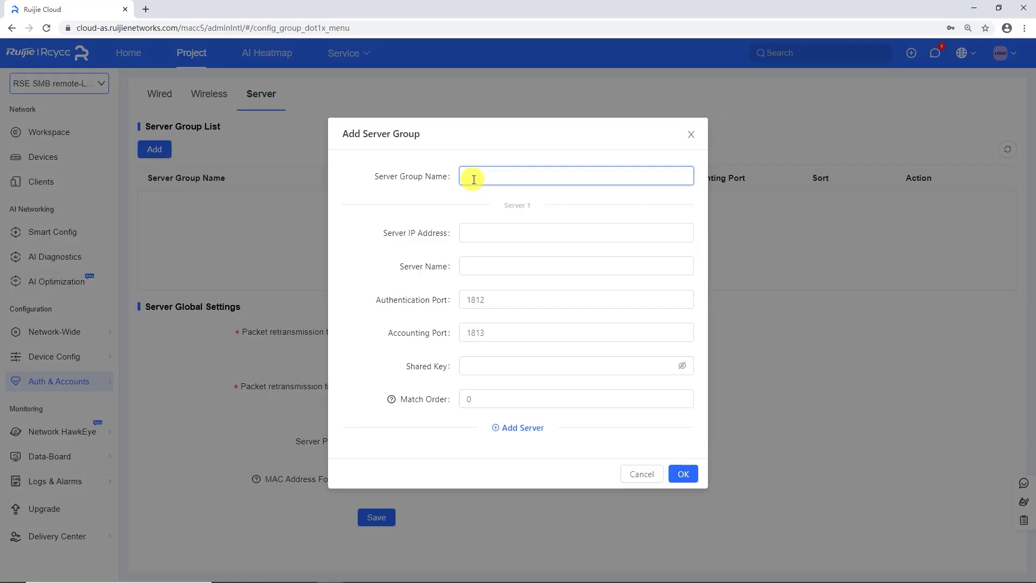
pyautogui.write('group1')
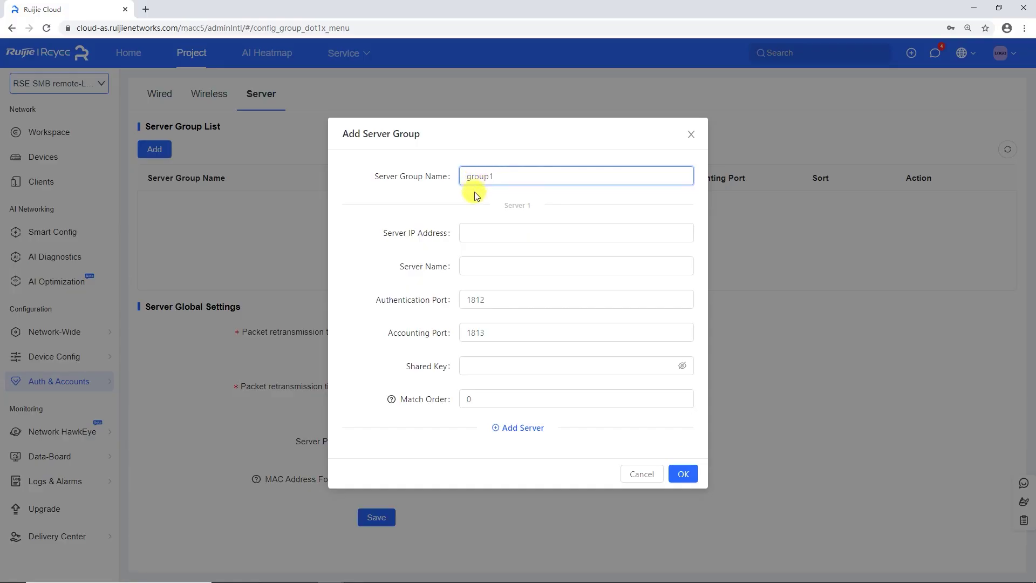
pyautogui.click(476, 232)
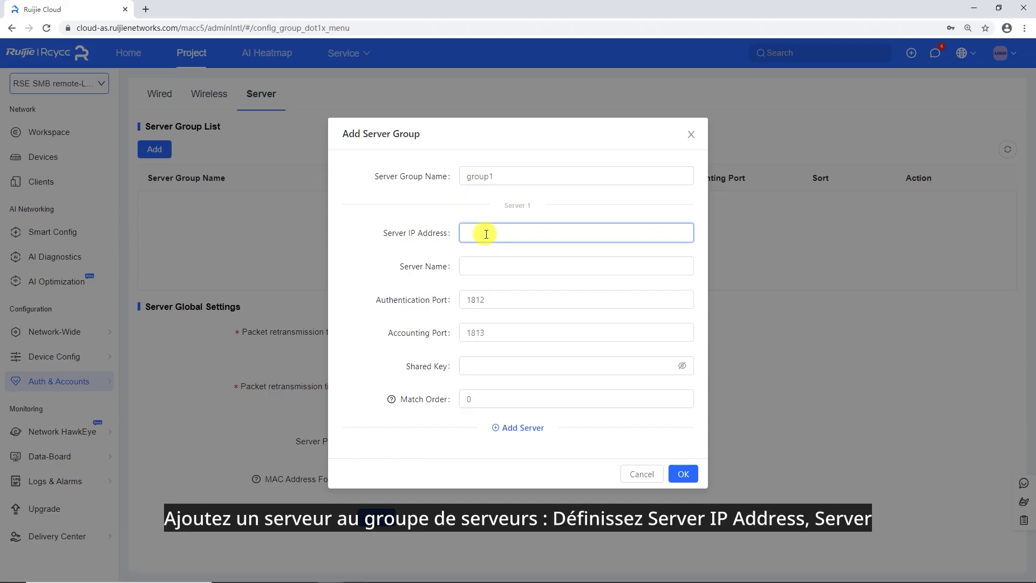
pyautogui.write('10.52.')
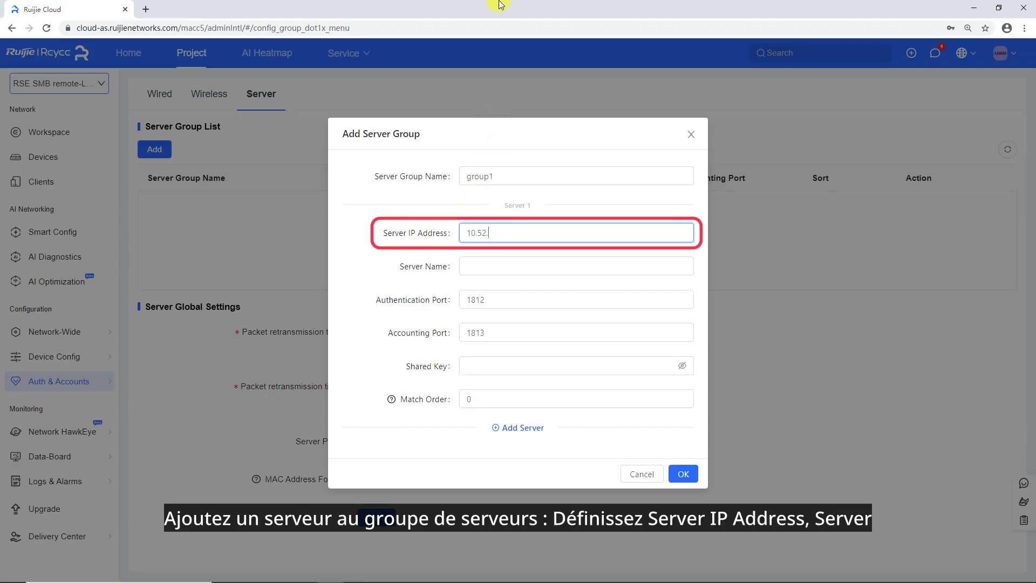
pyautogui.write('57.123')
pyautogui.press('Tab')
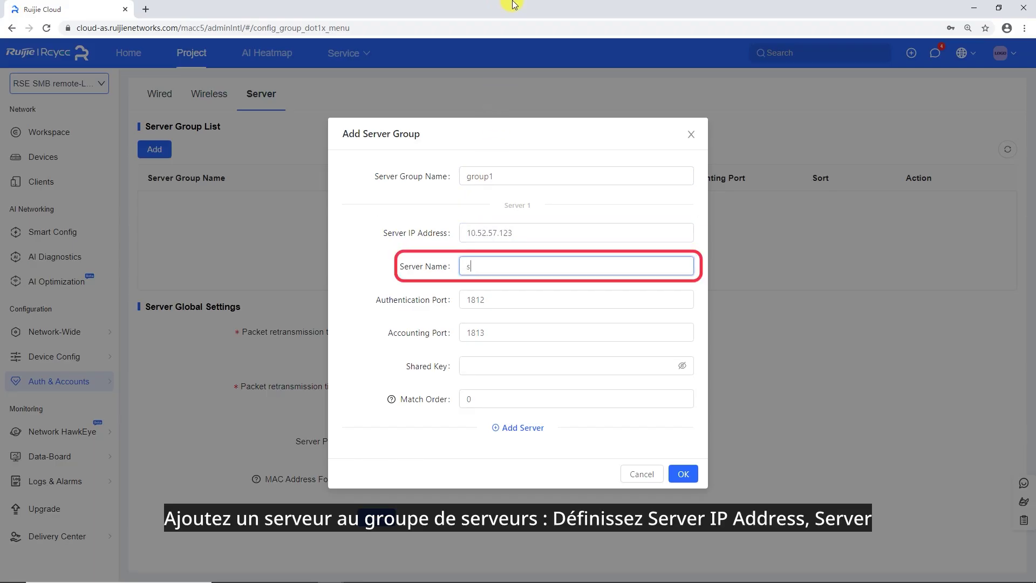
pyautogui.write('server1')
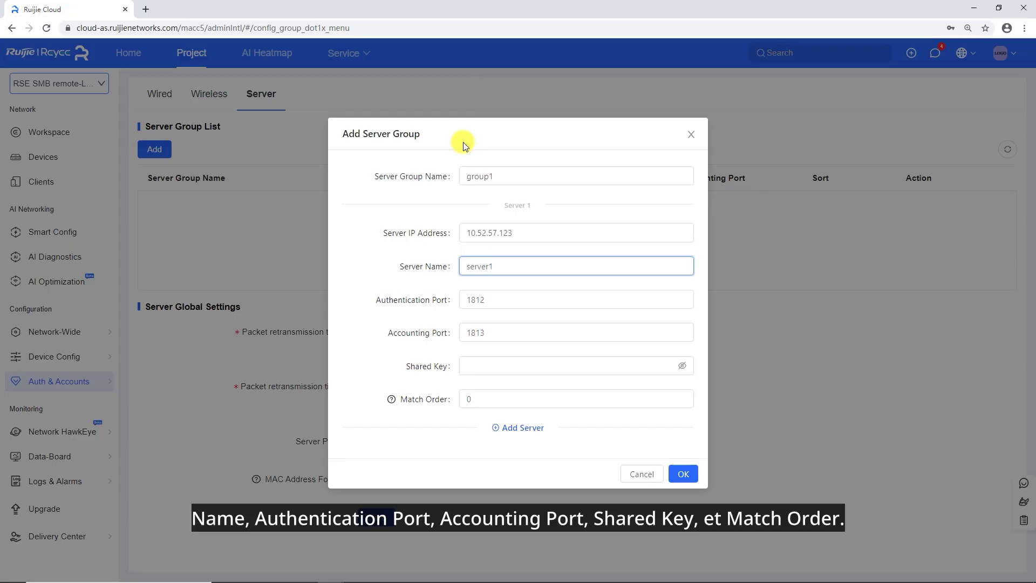
pyautogui.click(476, 366)
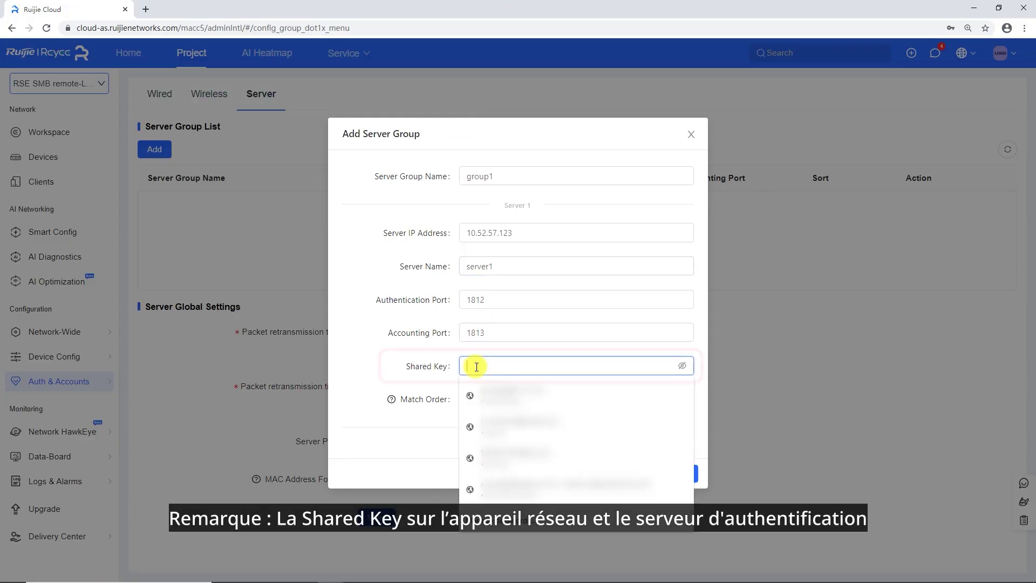
pyautogui.write('123456')
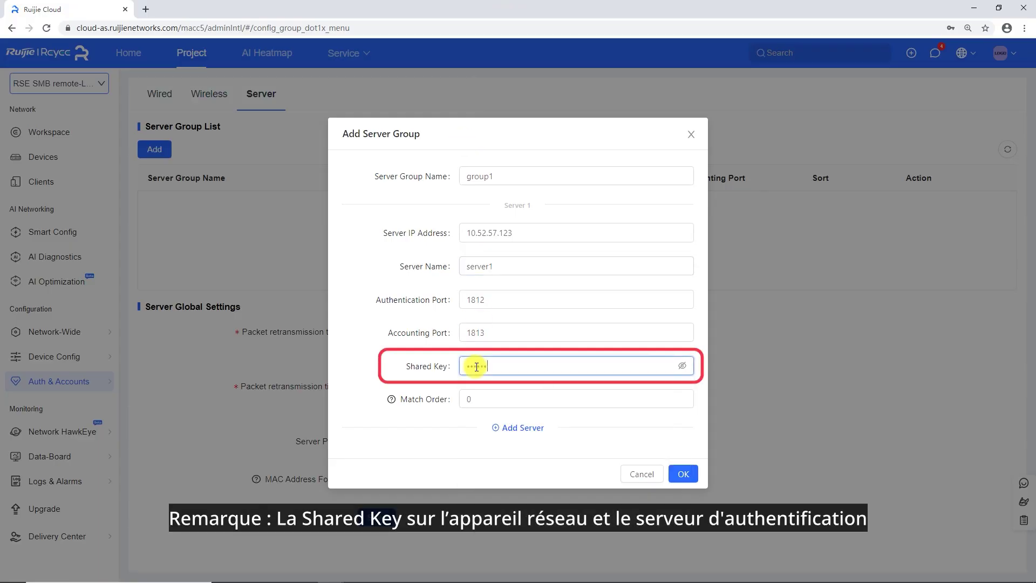
pyautogui.write('7890')
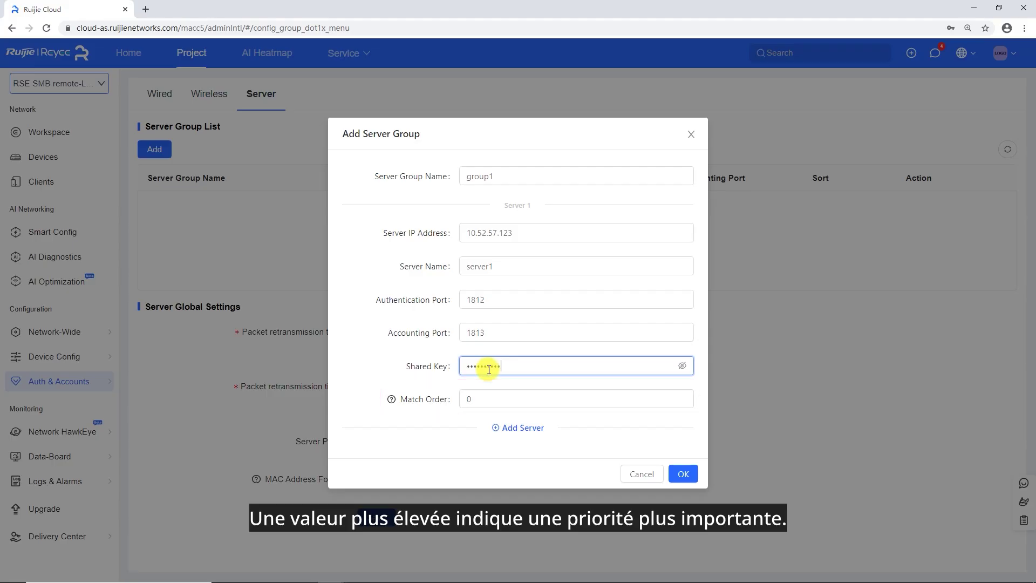
# Add a second server entry to the group, then remove it again.
pyautogui.click(529, 429)
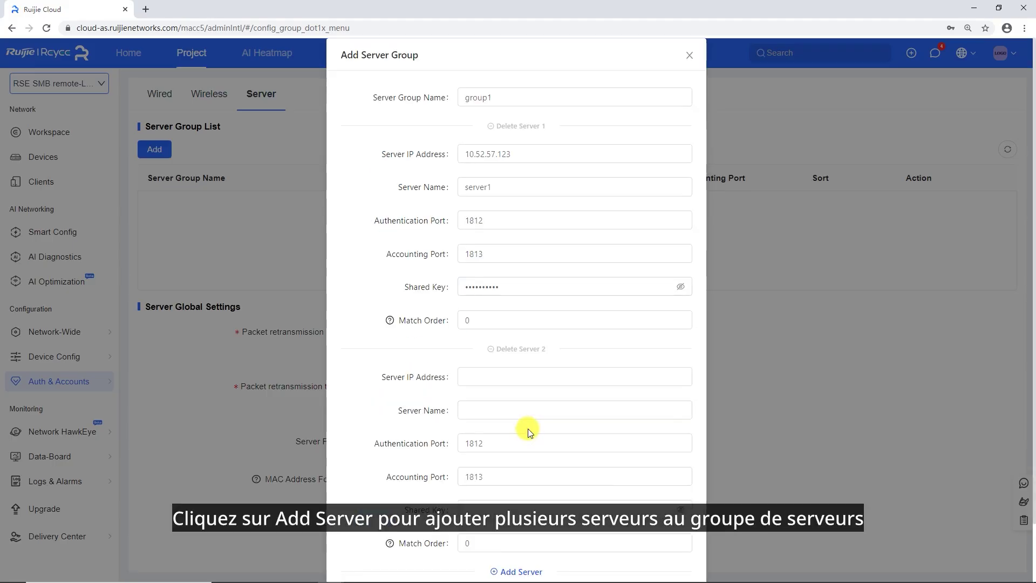
pyautogui.scroll(-2, 534, 410)
pyautogui.click(487, 315)
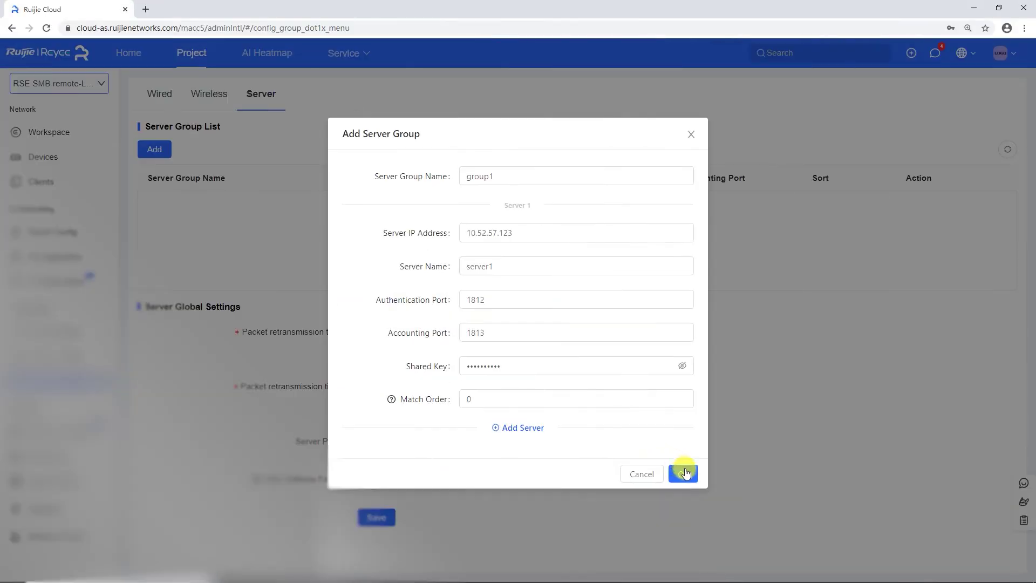
# Create group1 in the server group list and switch on Server Probe.
pyautogui.click(688, 476)
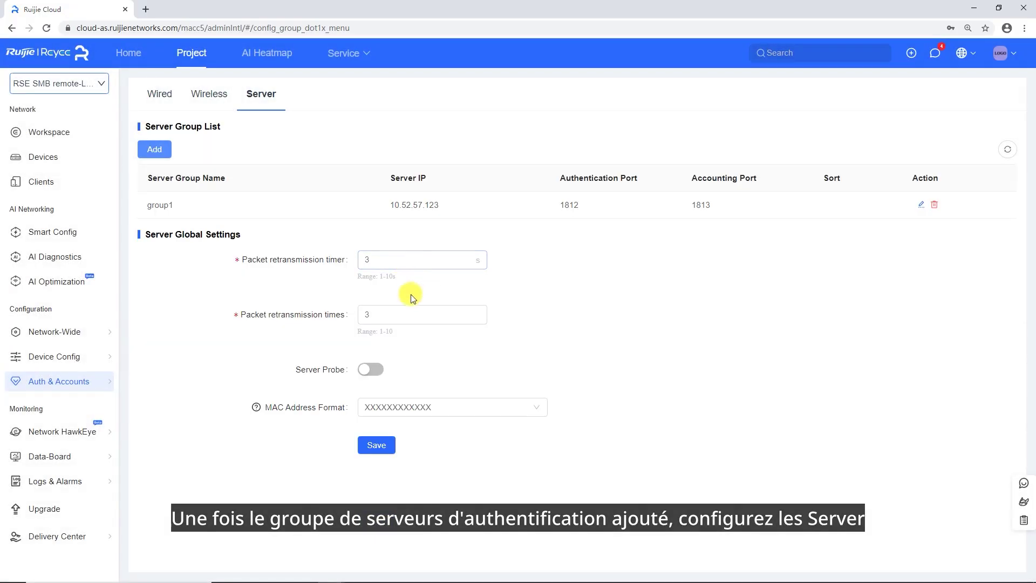
pyautogui.click(371, 369)
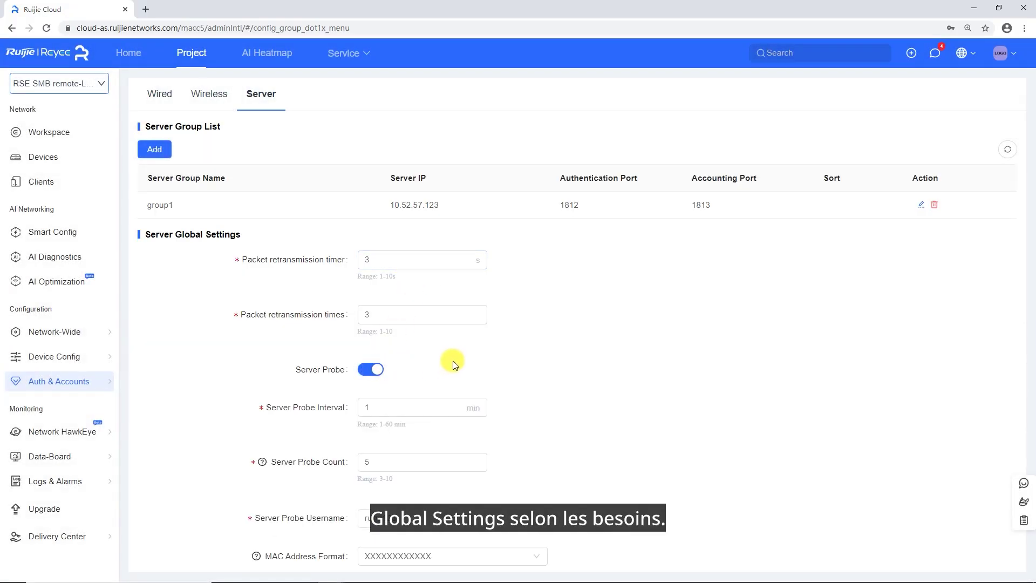
pyautogui.scroll(-1, 452, 362)
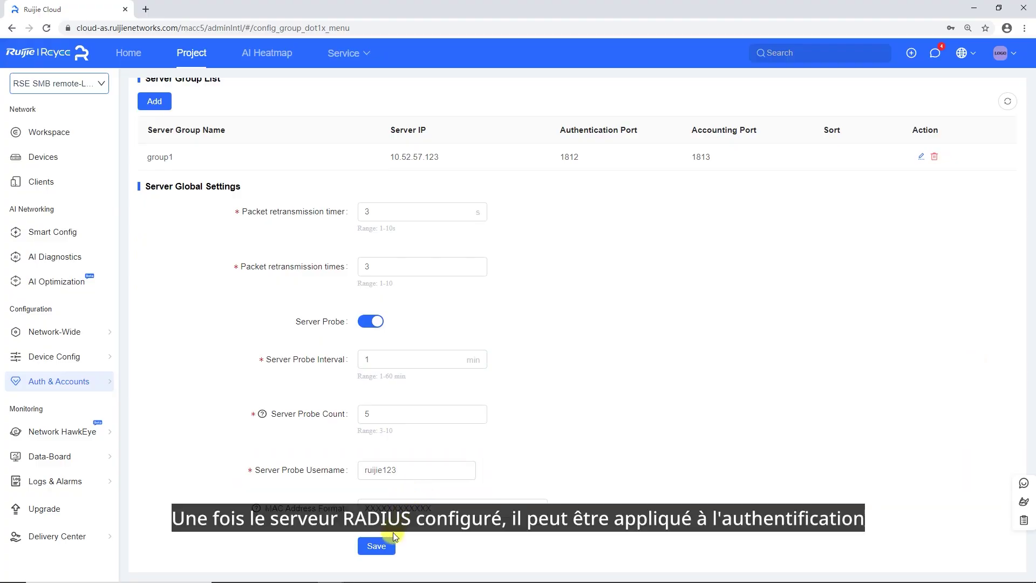
# Save the Server Global Settings with server probing enabled.
pyautogui.click(381, 547)
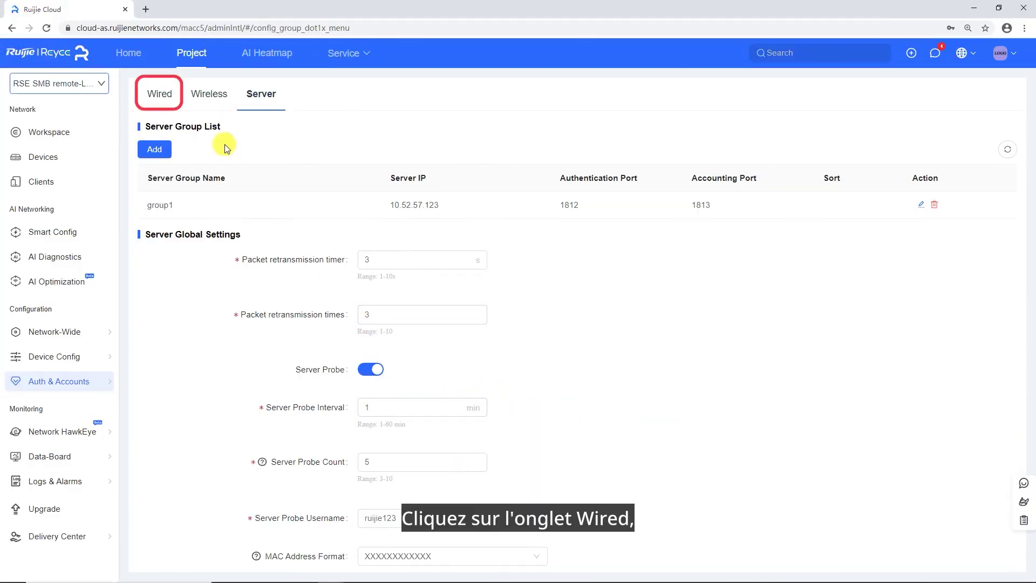
# Start wired 802.1X authentication using auth server group group1.
pyautogui.click(162, 97)
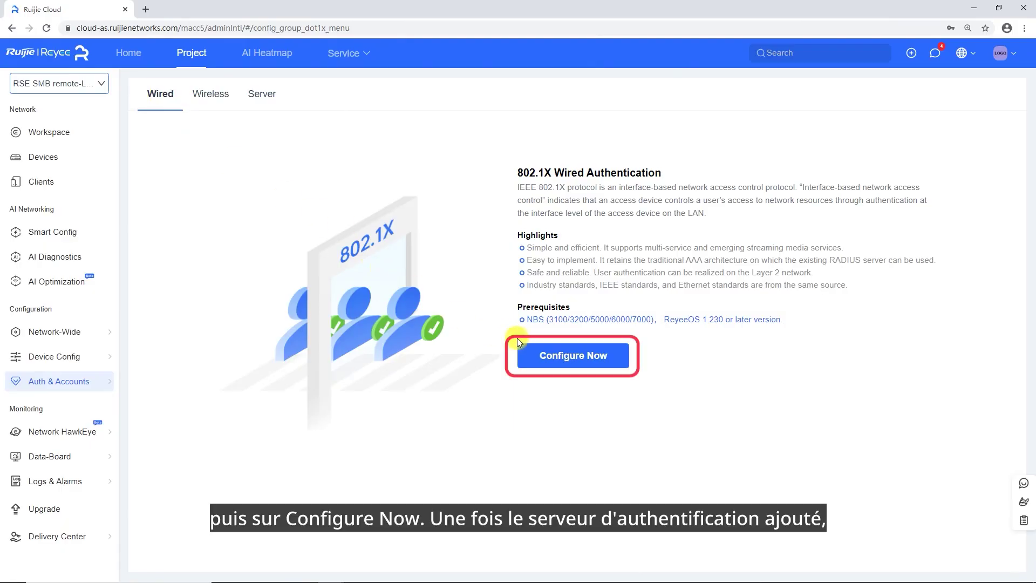
pyautogui.click(551, 357)
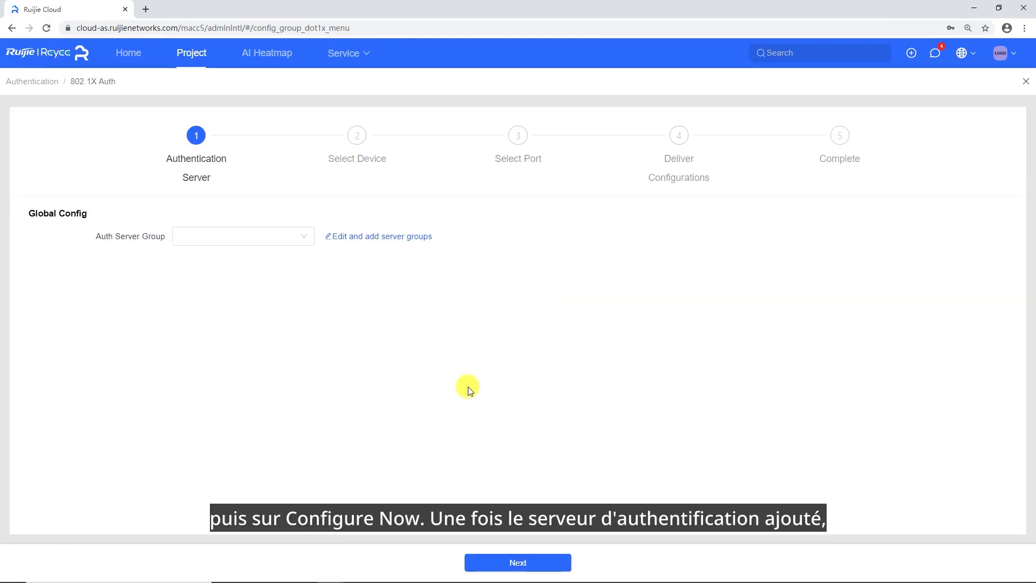
pyautogui.click(259, 236)
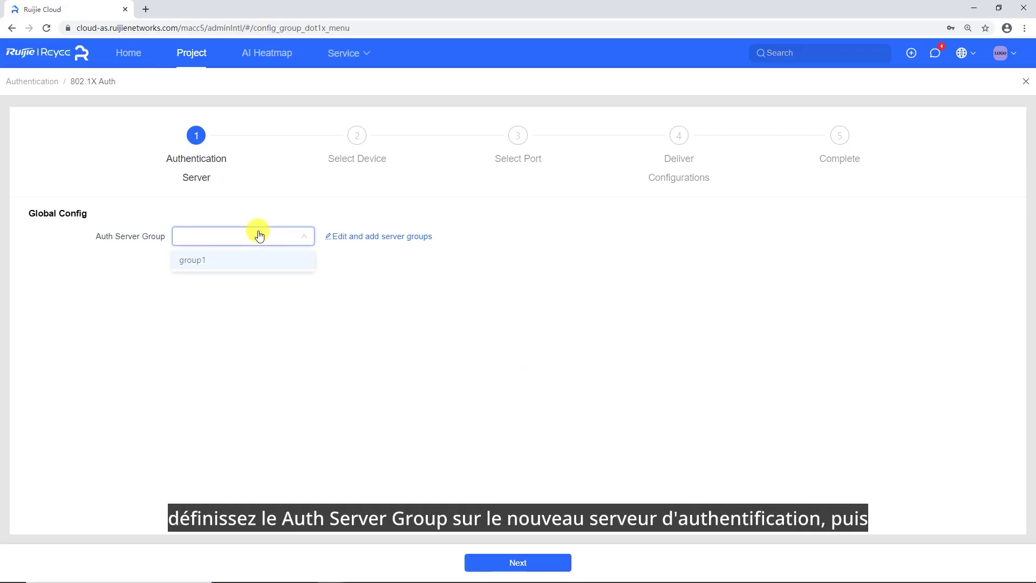
pyautogui.click(201, 261)
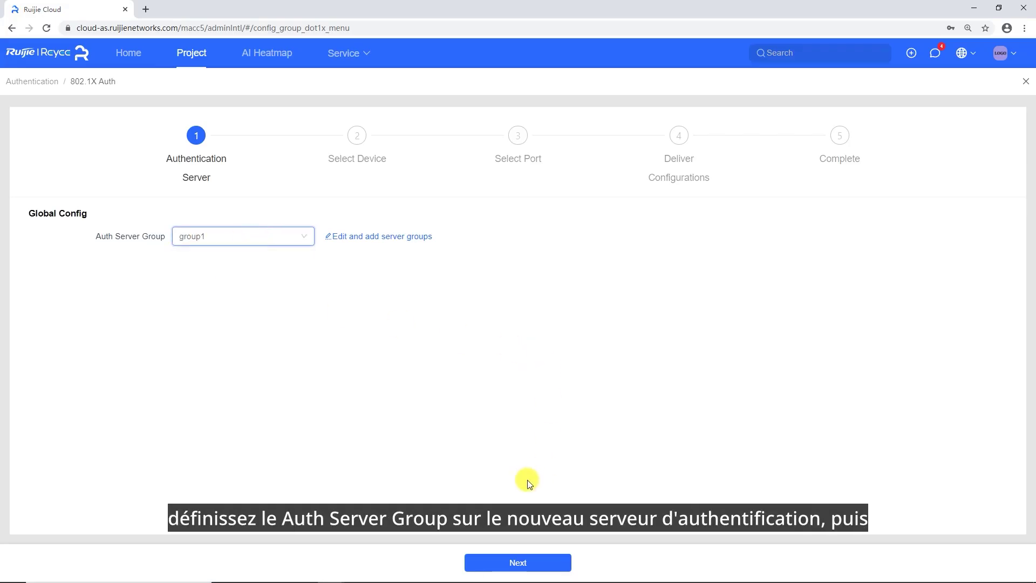
pyautogui.click(519, 562)
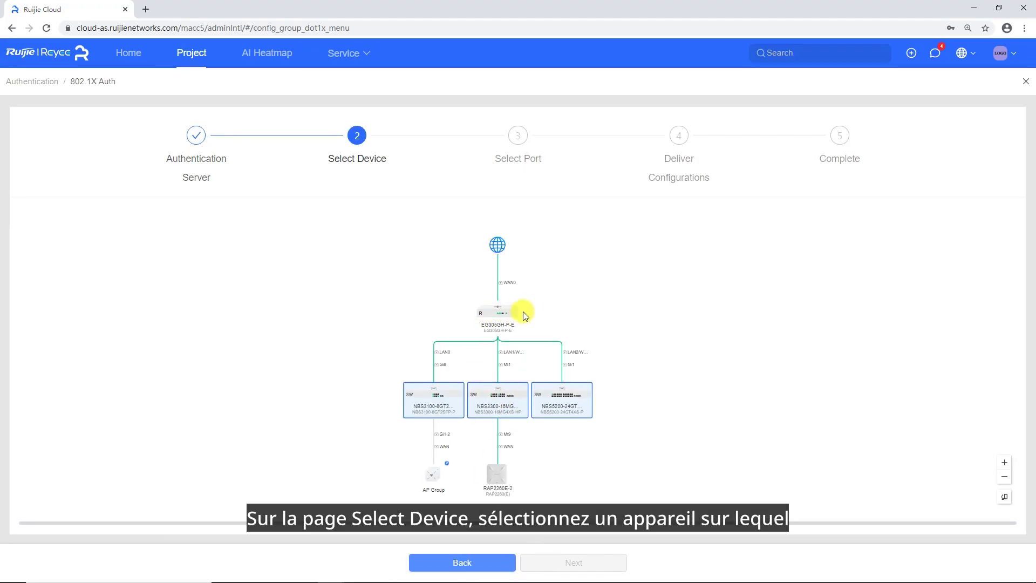
# Select all three switches in the topology for wired authentication.
pyautogui.scroll(-1, 594, 418)
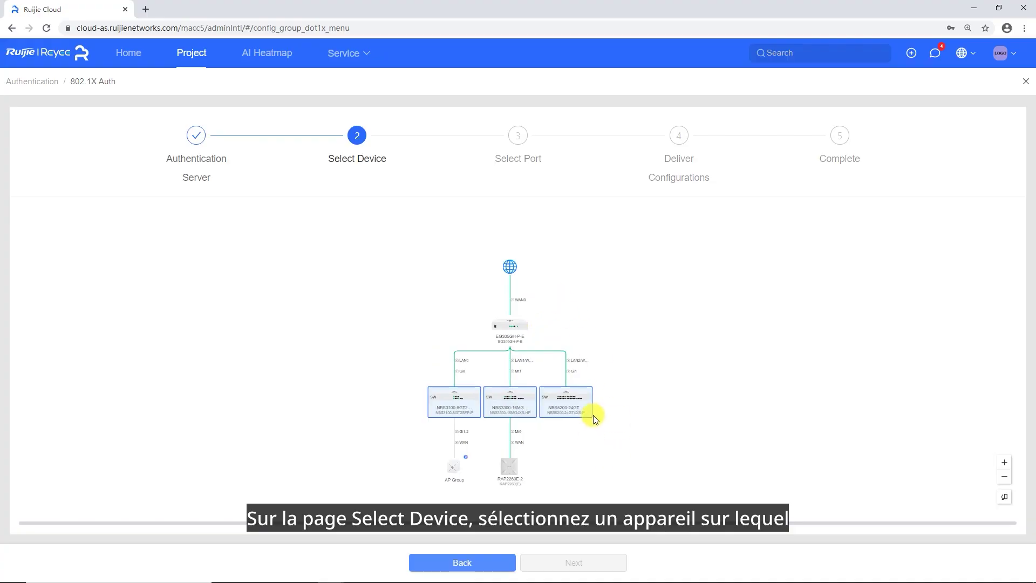
pyautogui.click(416, 413)
pyautogui.click(504, 405)
pyautogui.click(577, 413)
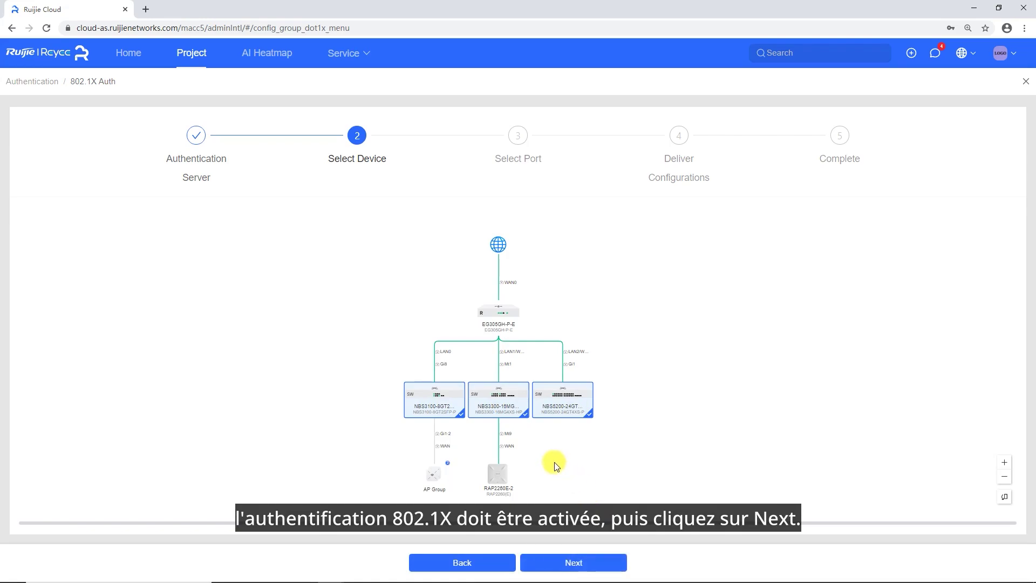
# Enable 802.1X on ports 13–16 of the NBS5200 and NBS3300 switches.
pyautogui.click(585, 565)
pyautogui.click(600, 292)
pyautogui.click(621, 295)
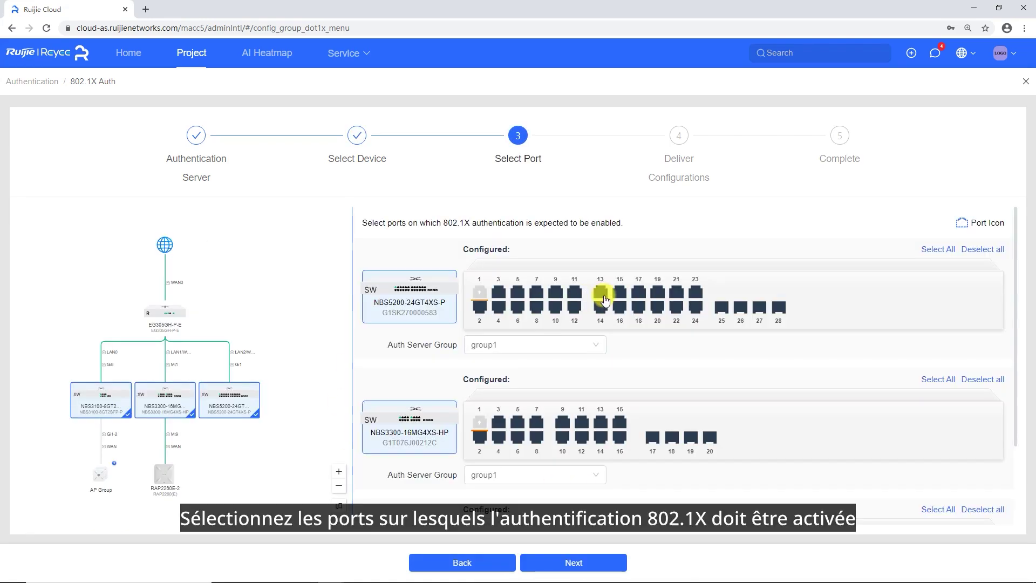
pyautogui.click(600, 307)
pyautogui.click(619, 307)
pyautogui.scroll(-1, 632, 378)
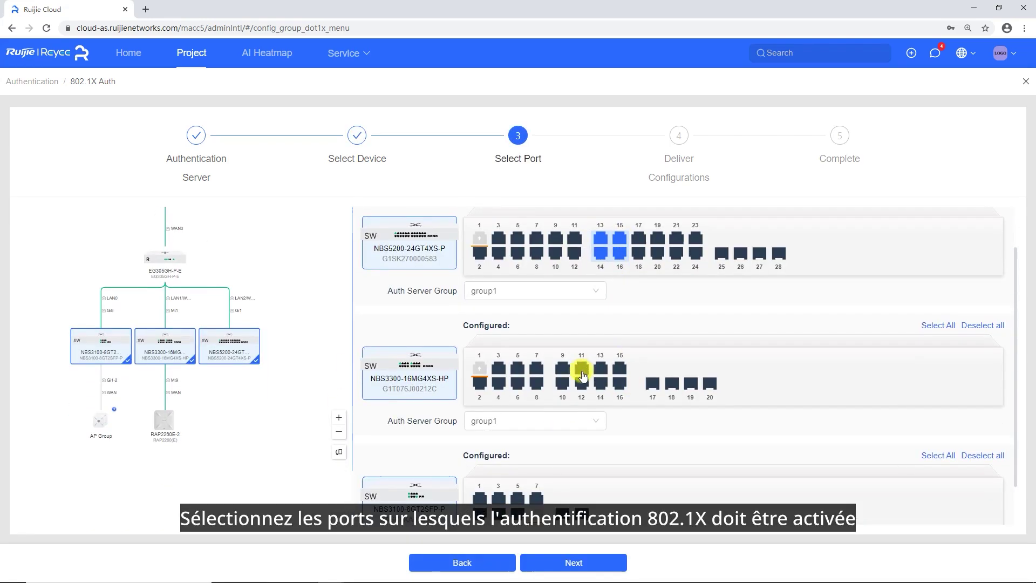
pyautogui.click(601, 369)
pyautogui.click(601, 383)
pyautogui.click(620, 369)
pyautogui.click(620, 383)
# Enable 802.1X on ports 1–4 of the NBS3100 switch.
pyautogui.scroll(-1, 614, 446)
pyautogui.click(480, 449)
pyautogui.click(499, 449)
pyautogui.click(479, 464)
pyautogui.click(499, 464)
# Assign group1 as the auth server group for NBS5200, NBS3300 and NBS3100.
pyautogui.scroll(1, 567, 475)
pyautogui.click(566, 297)
pyautogui.click(528, 320)
pyautogui.scroll(-1, 594, 378)
pyautogui.click(562, 371)
pyautogui.click(559, 394)
pyautogui.click(526, 505)
pyautogui.click(497, 522)
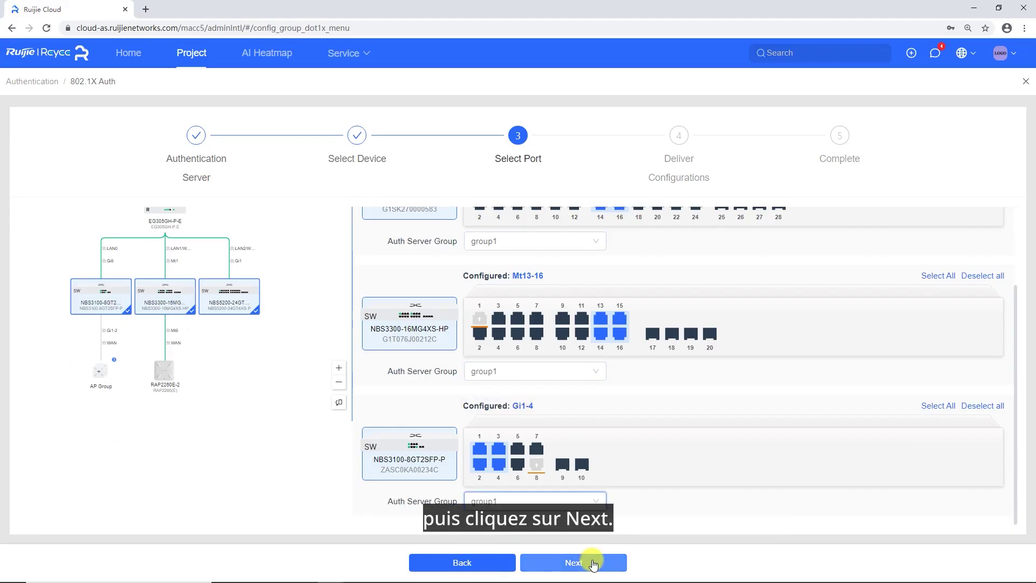
pyautogui.click(593, 561)
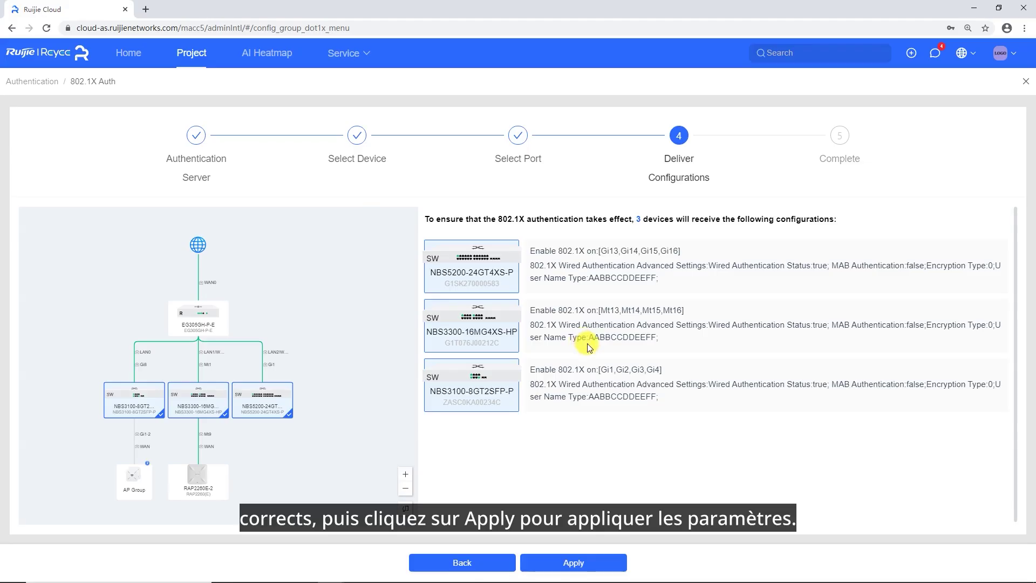
# Apply the 802.1X configuration to the three switches and finish once delivered.
pyautogui.click(610, 564)
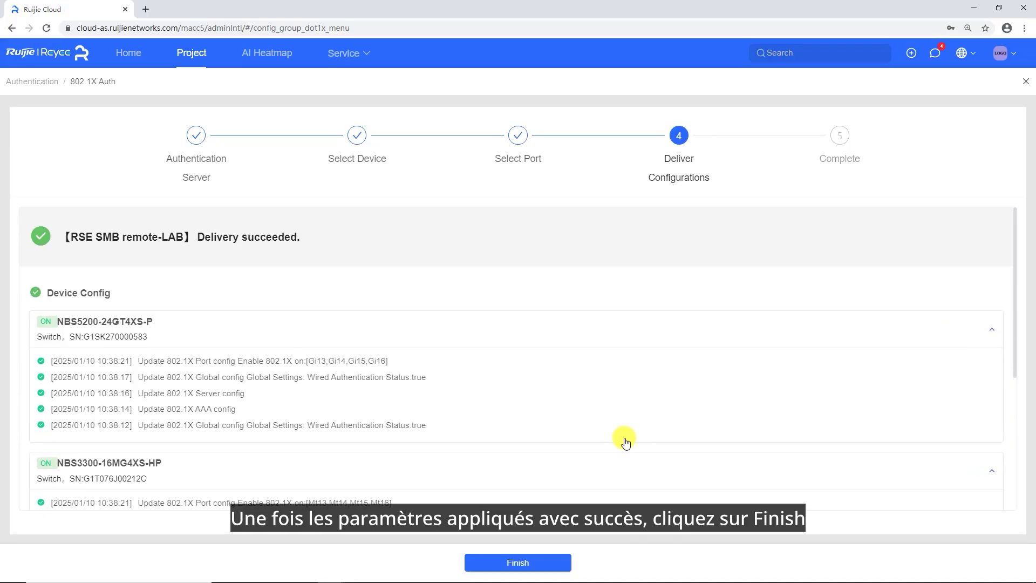
pyautogui.click(548, 561)
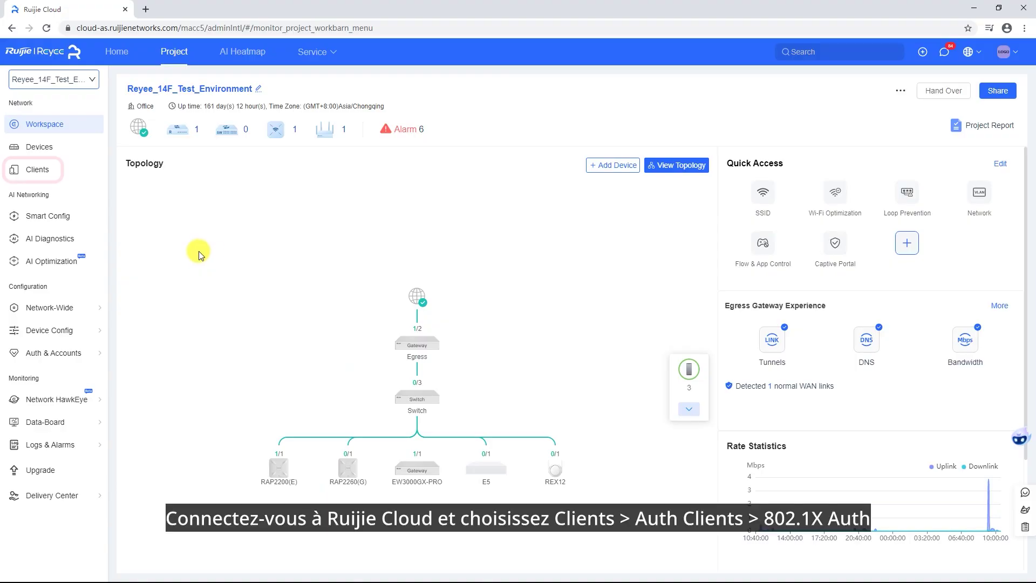
# Check the 802.1X Auth Clients list, then open the 802.1X Wireless overview.
pyautogui.click(38, 170)
pyautogui.click(505, 268)
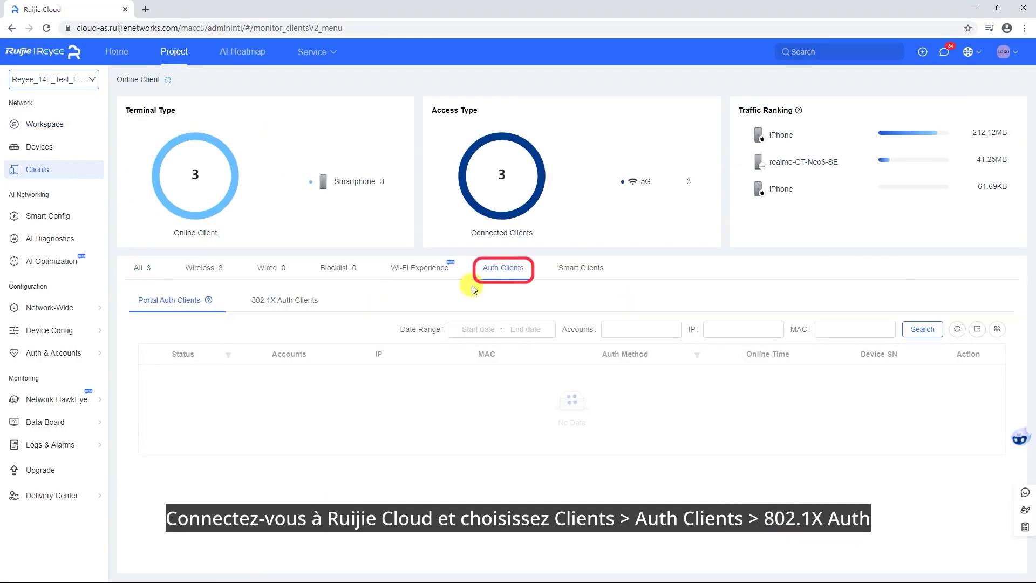
pyautogui.click(291, 300)
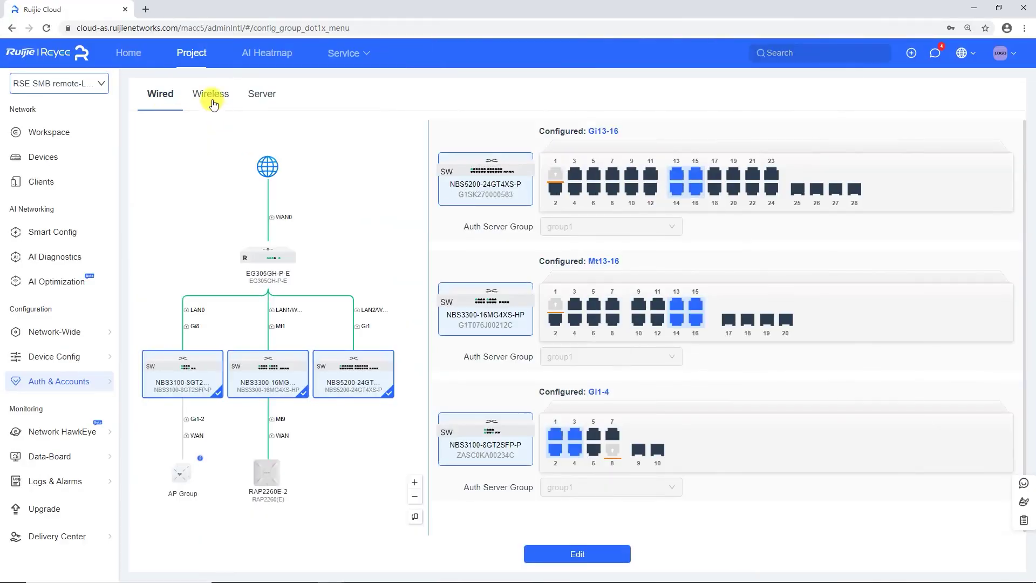
pyautogui.click(211, 93)
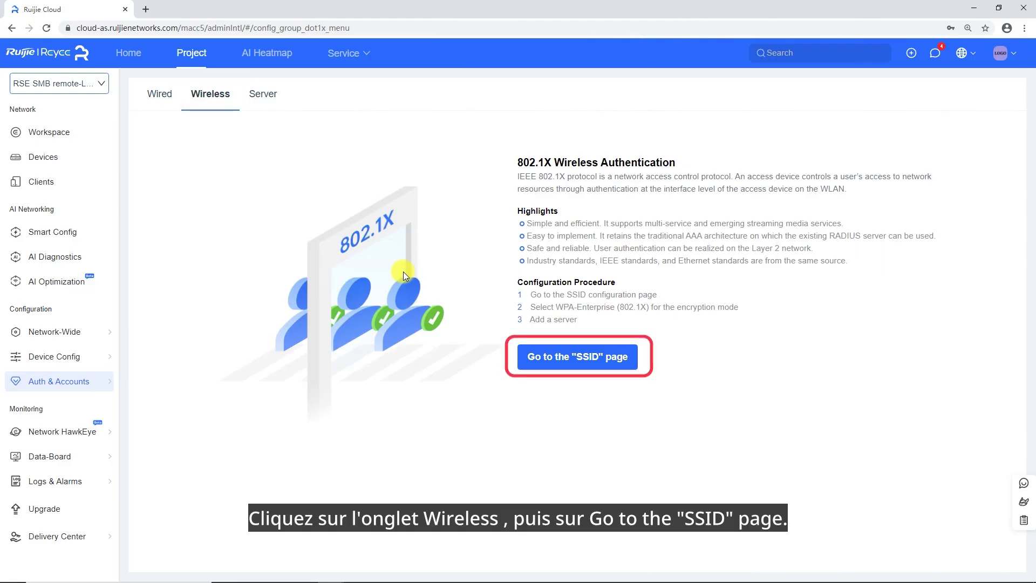
# Set the 802.1X demo SSID to 802.1X (Enterprise), WPA2-802.1X, auth server group group1.
pyautogui.click(568, 356)
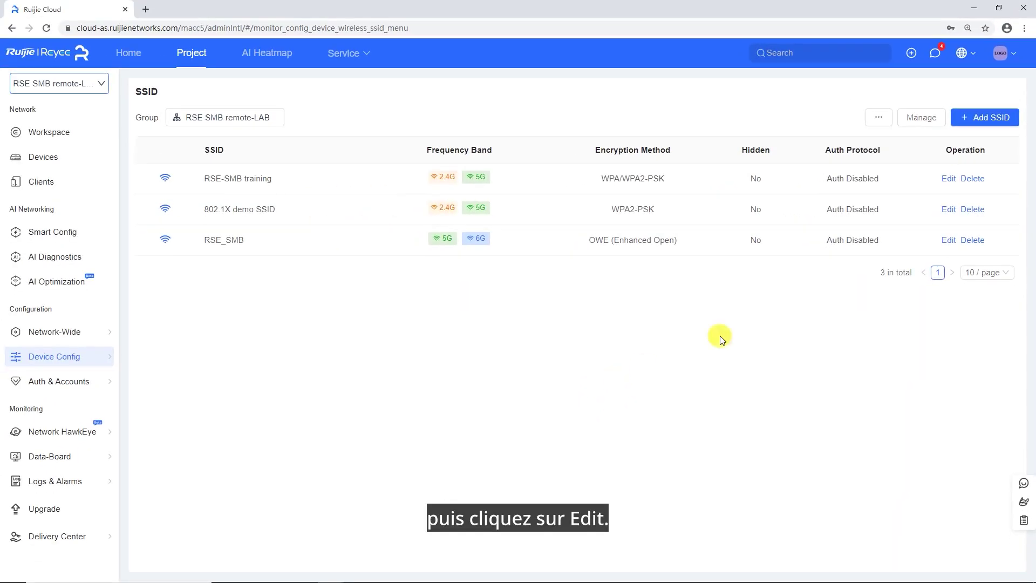
pyautogui.click(945, 213)
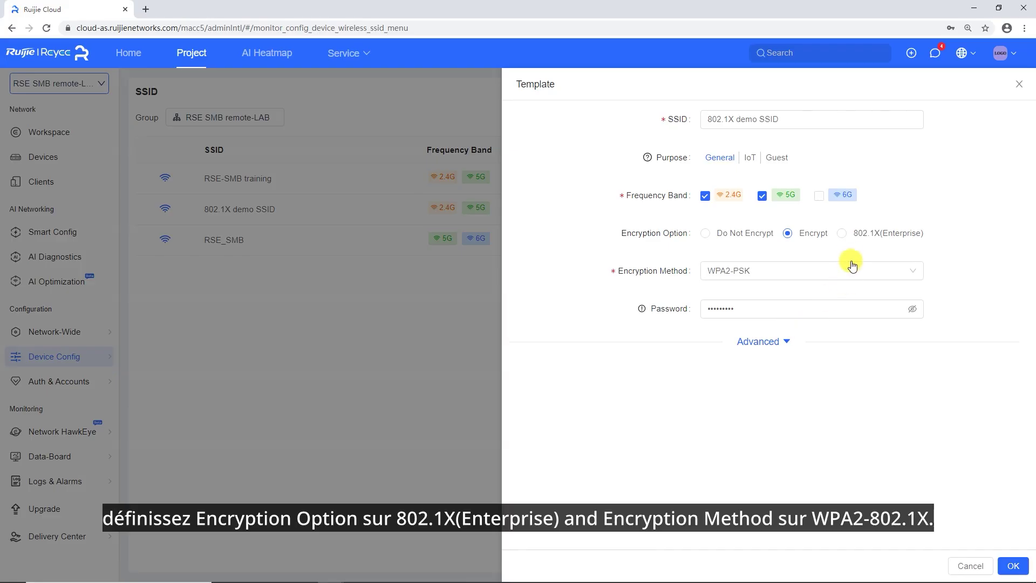
pyautogui.click(851, 240)
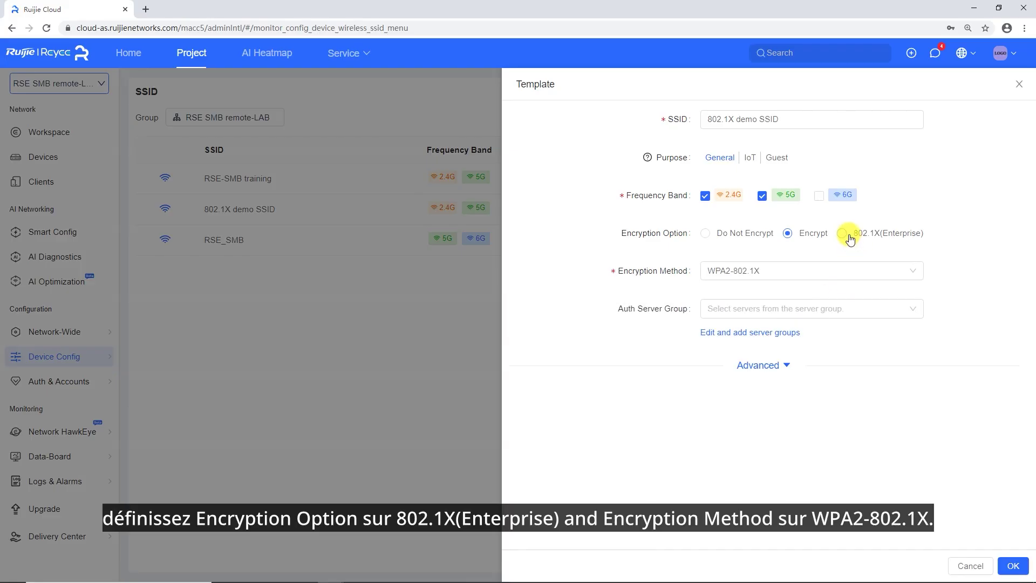
pyautogui.click(792, 276)
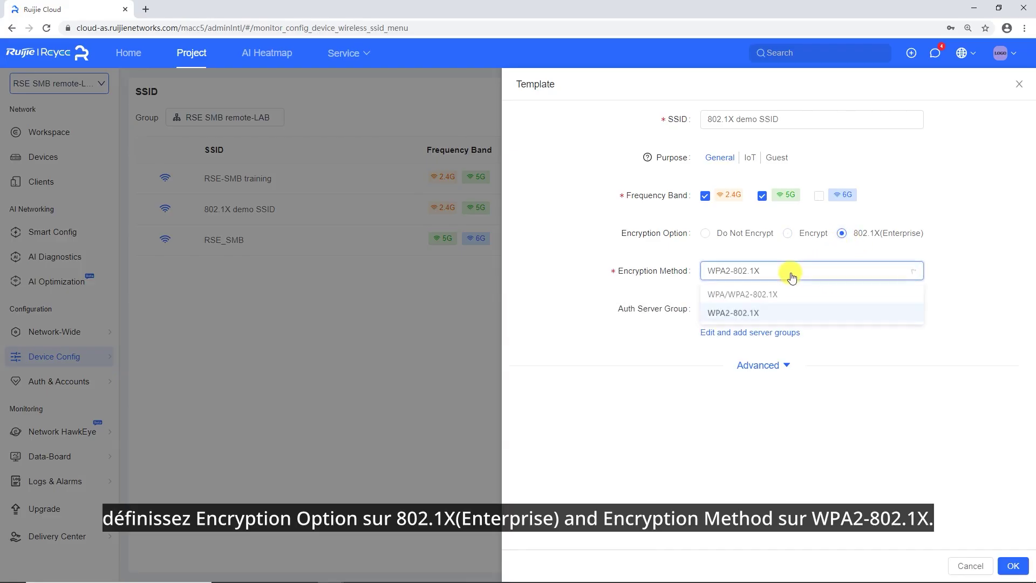
pyautogui.click(732, 319)
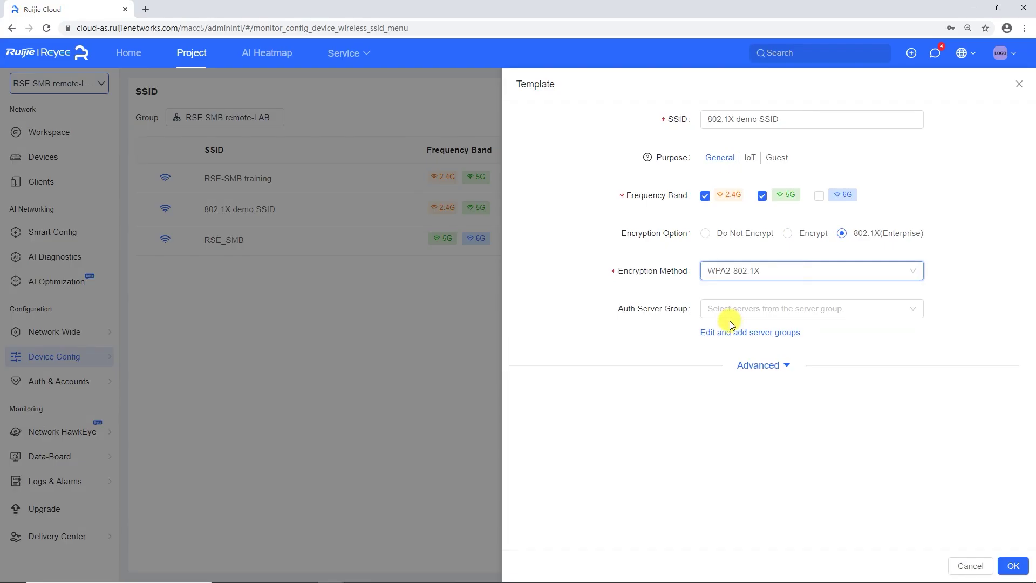
pyautogui.click(744, 318)
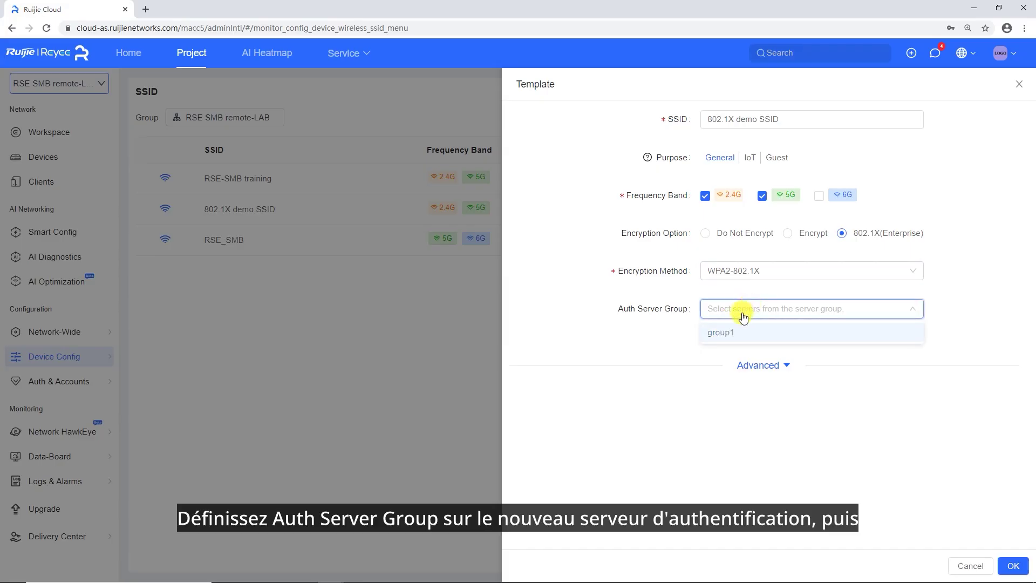
pyautogui.click(714, 333)
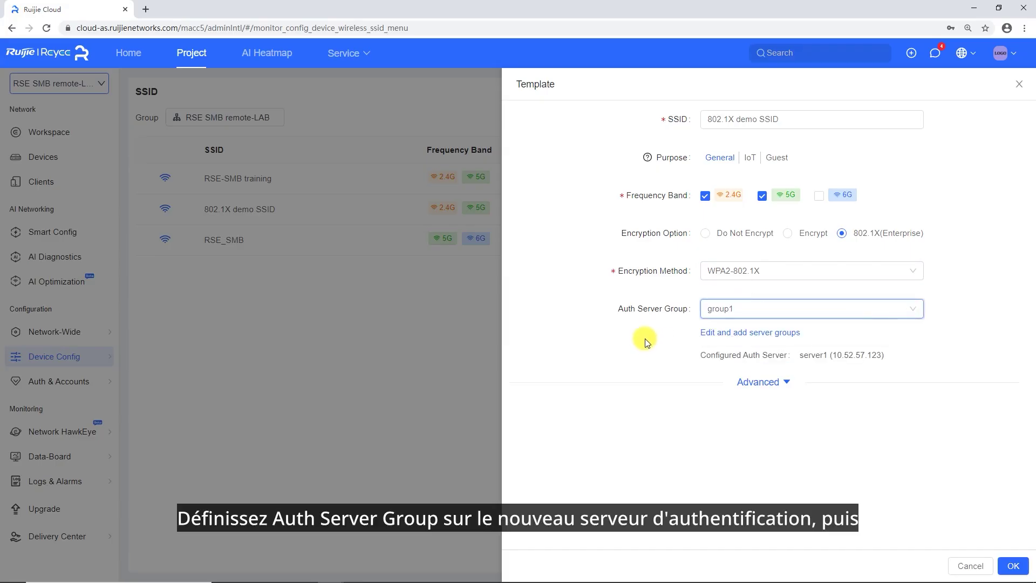
pyautogui.click(1014, 566)
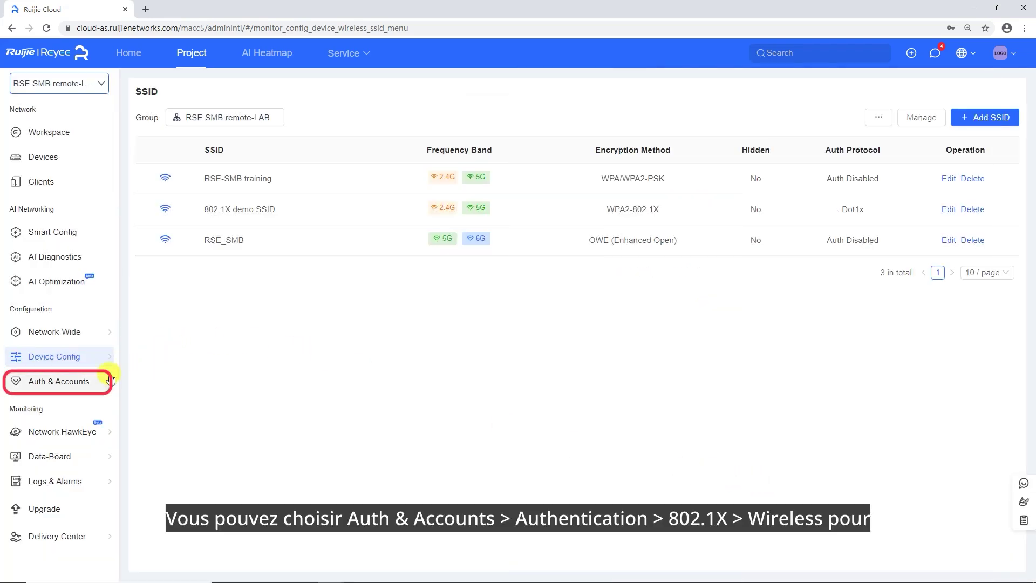
# Return to Authentication > 802.1X and show the Wireless settings.
pyautogui.moveTo(100, 382)
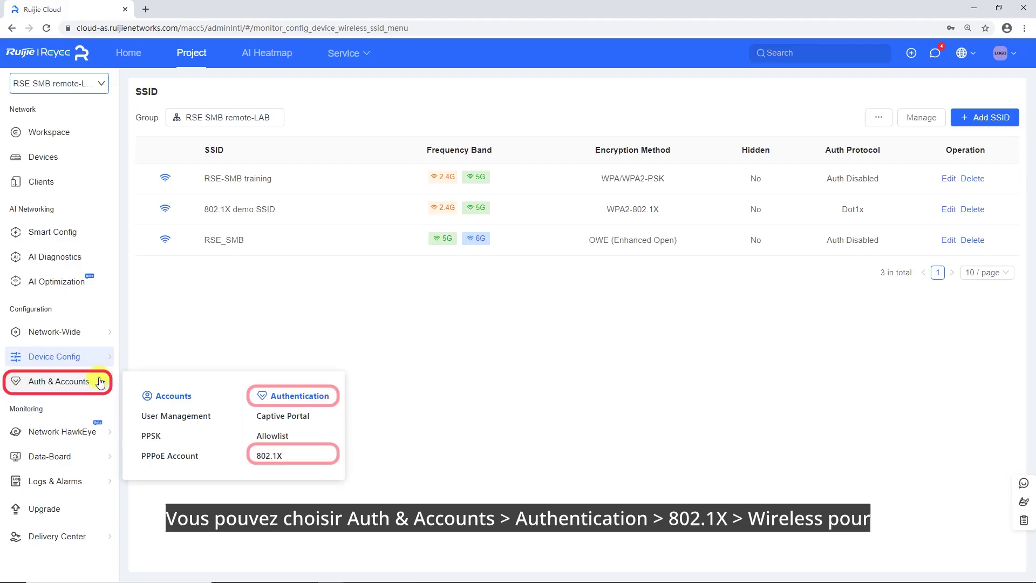
pyautogui.click(277, 455)
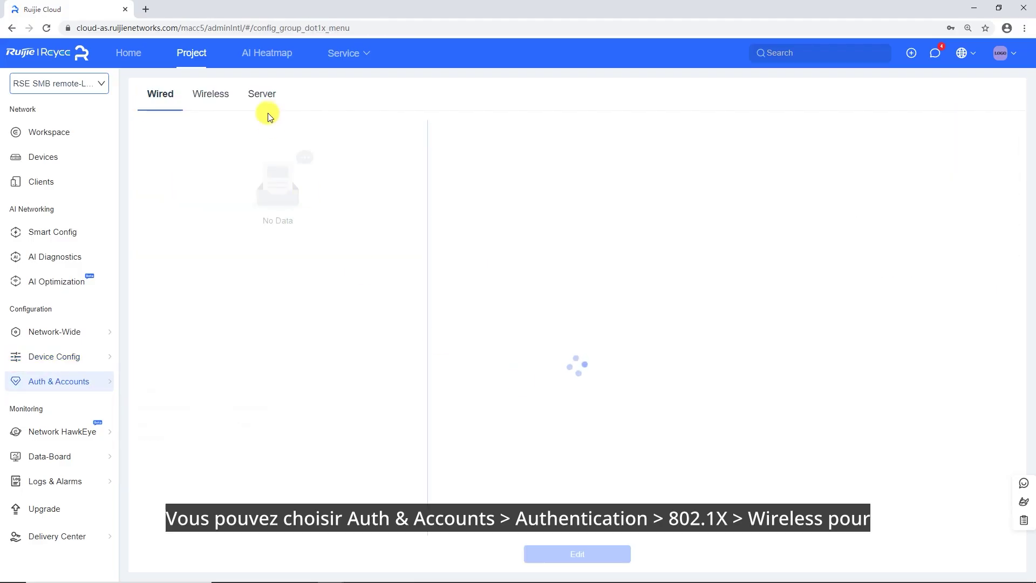
pyautogui.click(212, 103)
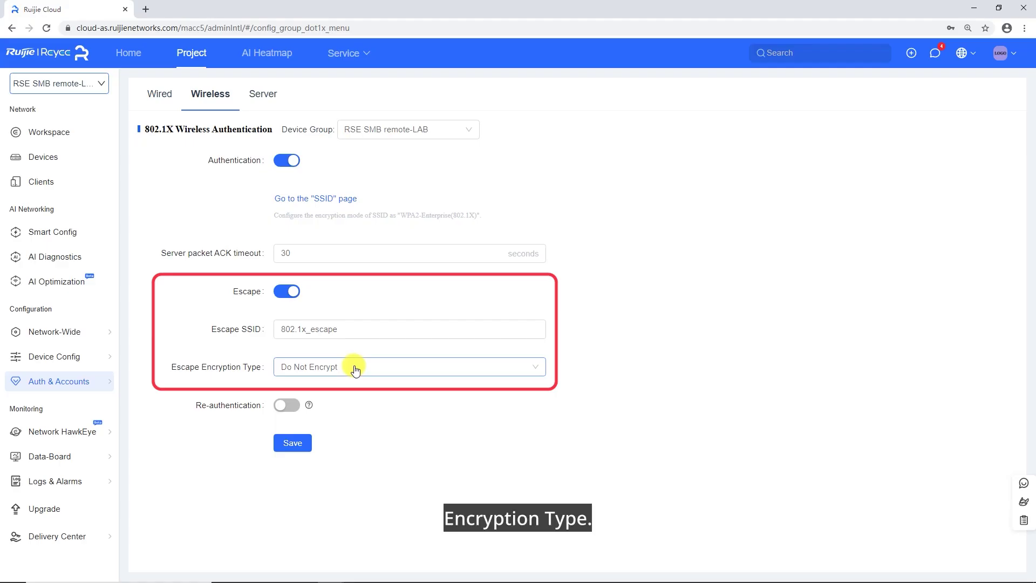
# Enable wireless re-authentication at the 21600-second interval and save the 802.1X wireless settings.
pyautogui.click(294, 407)
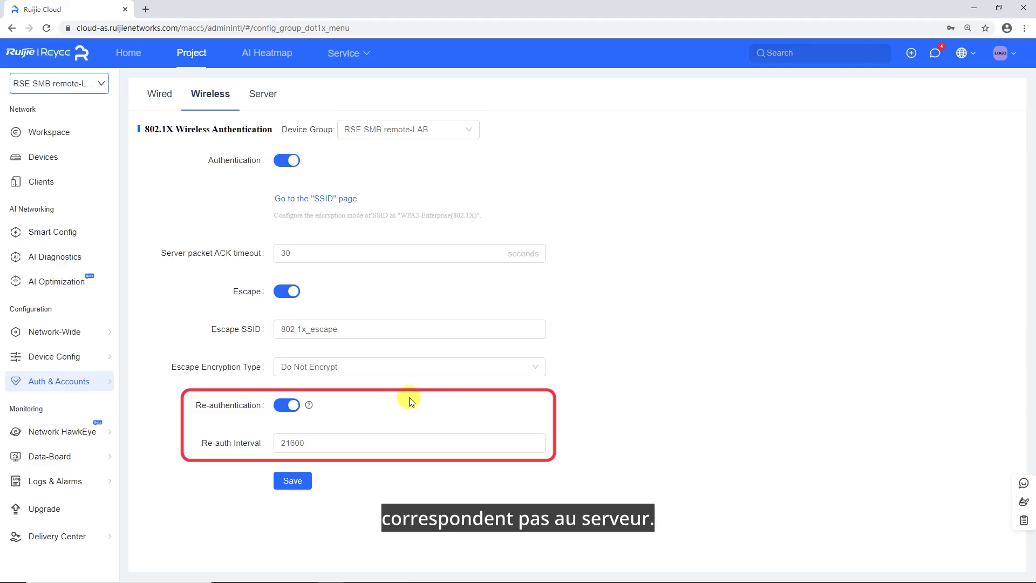
pyautogui.click(311, 485)
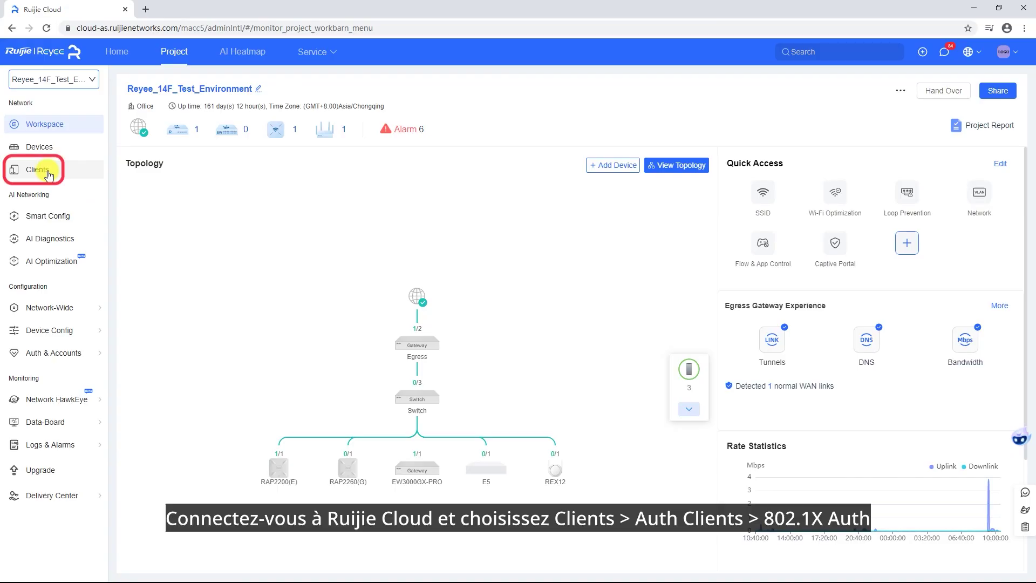
# Show the 802.1X Authenticated Wireless Clients list under Clients > Auth Clients, currently empty.
pyautogui.click(49, 174)
pyautogui.click(496, 272)
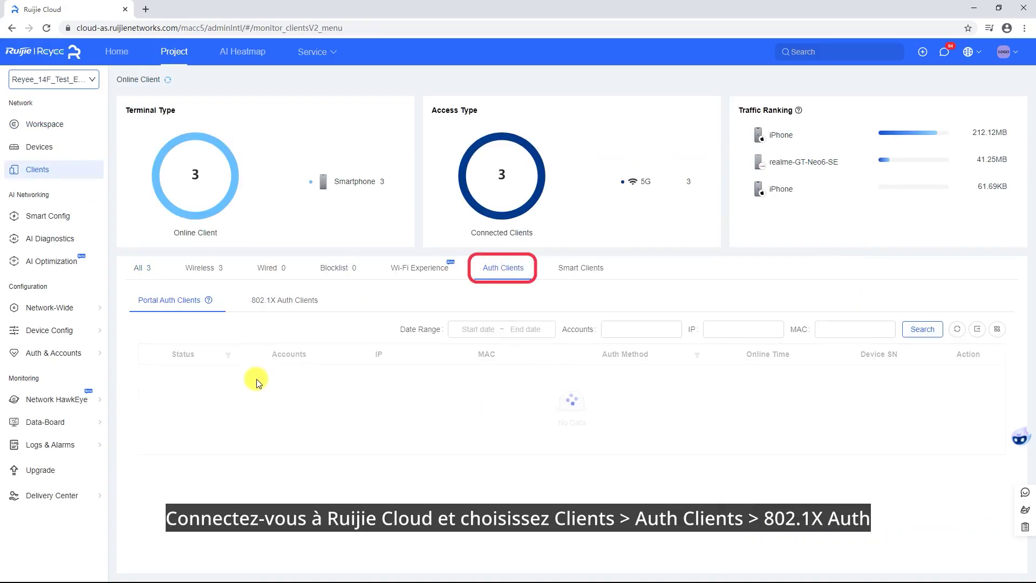
pyautogui.click(284, 302)
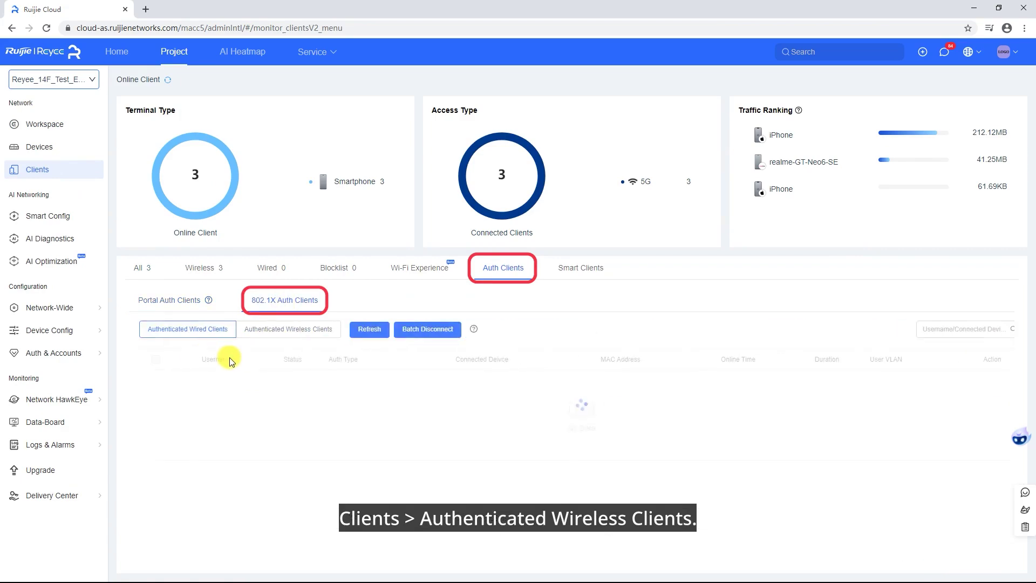
pyautogui.click(250, 334)
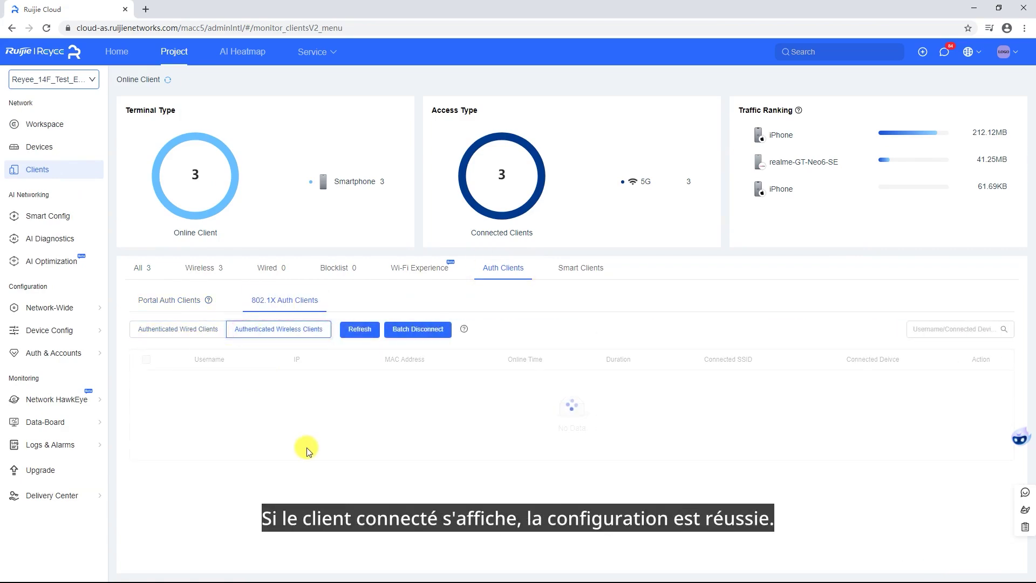